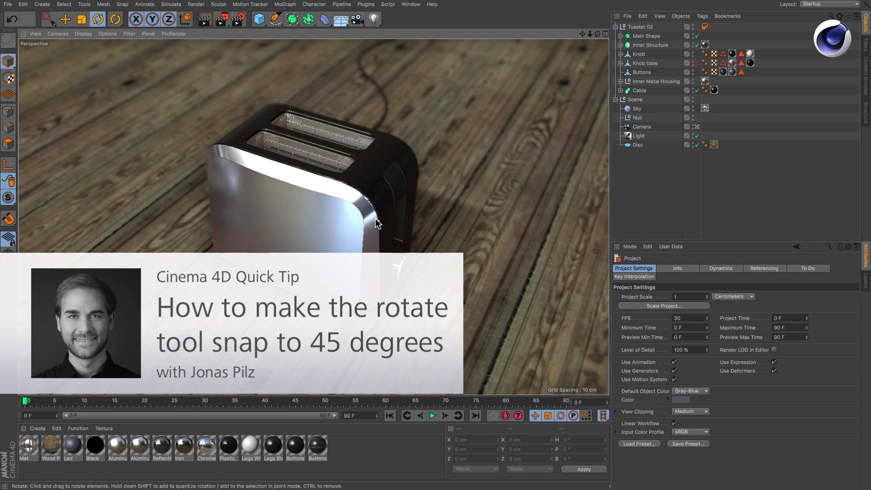
- Select Toaster 02 and activate the Rotate tool
click(98, 20)
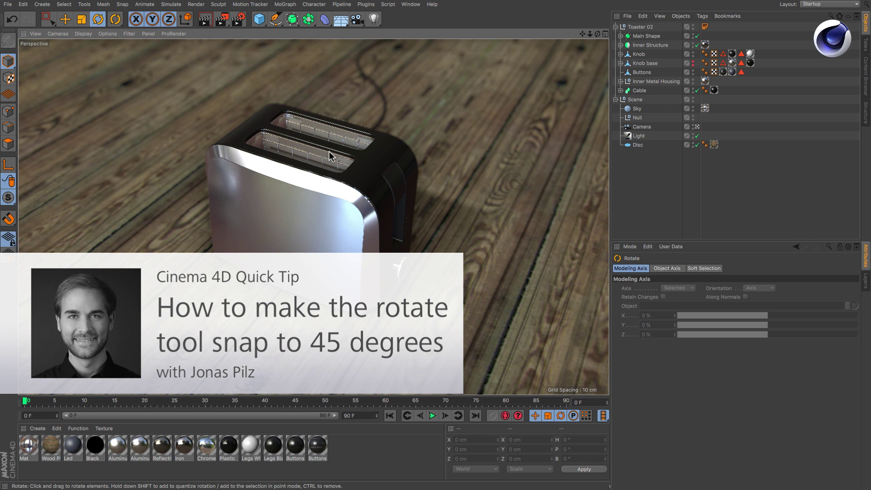
click(640, 28)
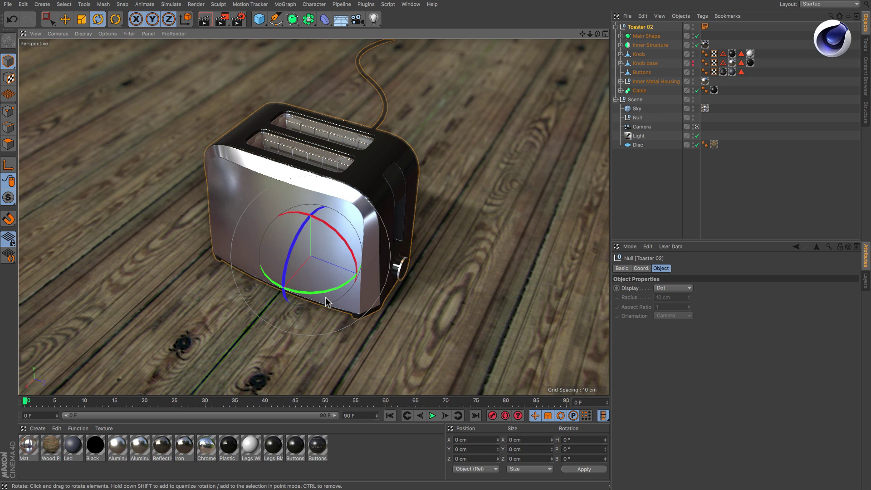
click(98, 20)
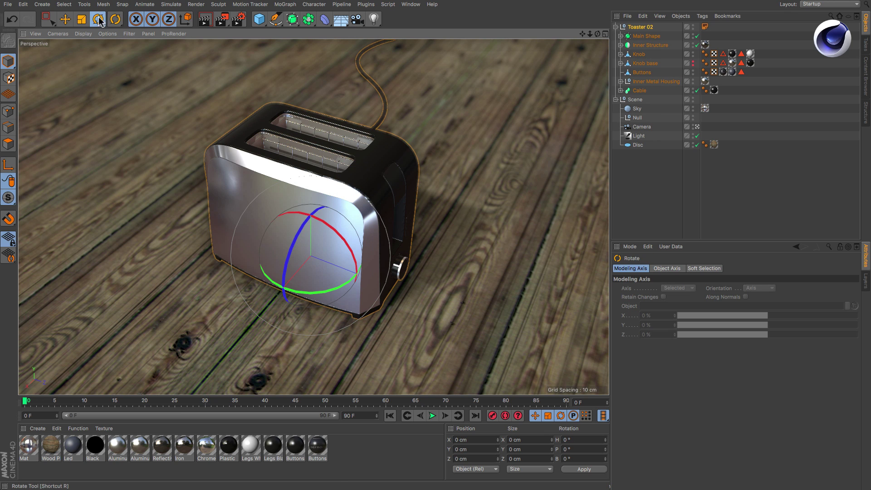
- Show the Modeling mode's Quantize settings and begin replacing the 10° rotation step
click(631, 247)
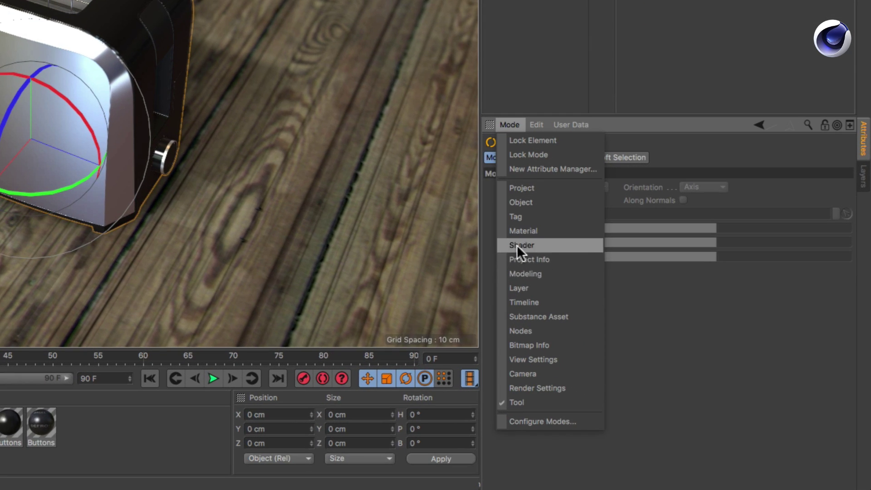
click(545, 275)
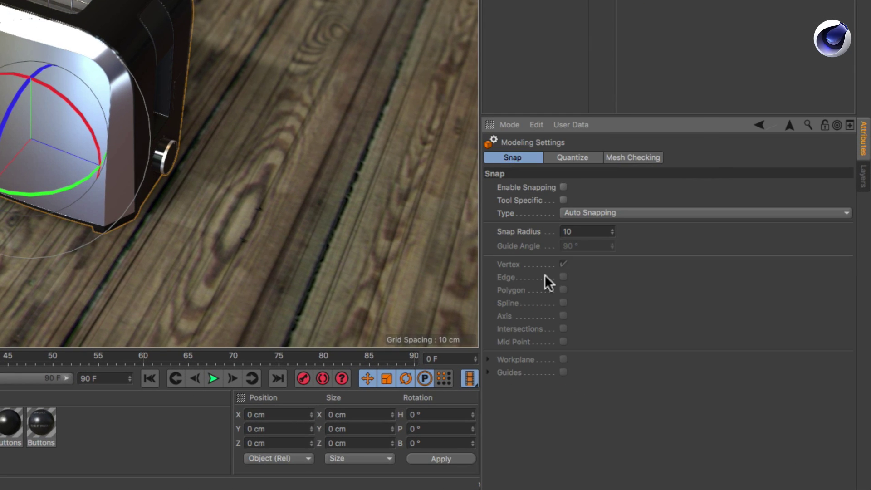
click(576, 156)
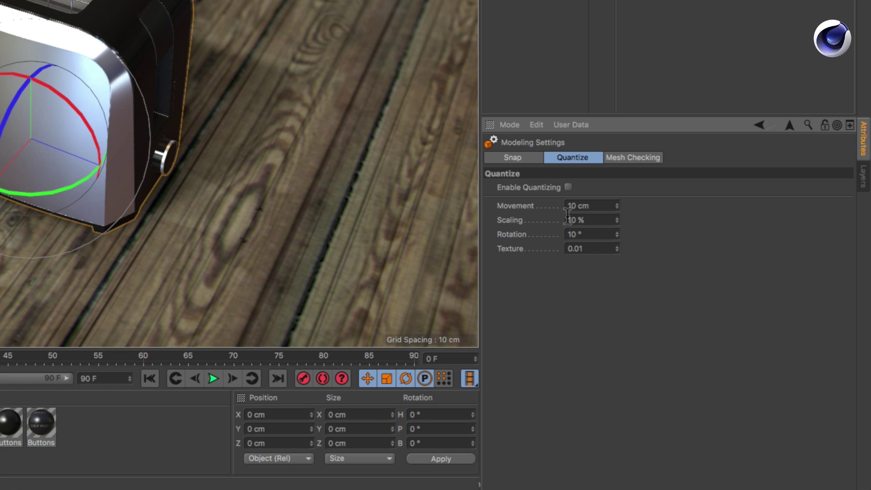
click(571, 234)
key(Return)
text(15)
- Confirm the new 15° rotation quantize step
key(Return)
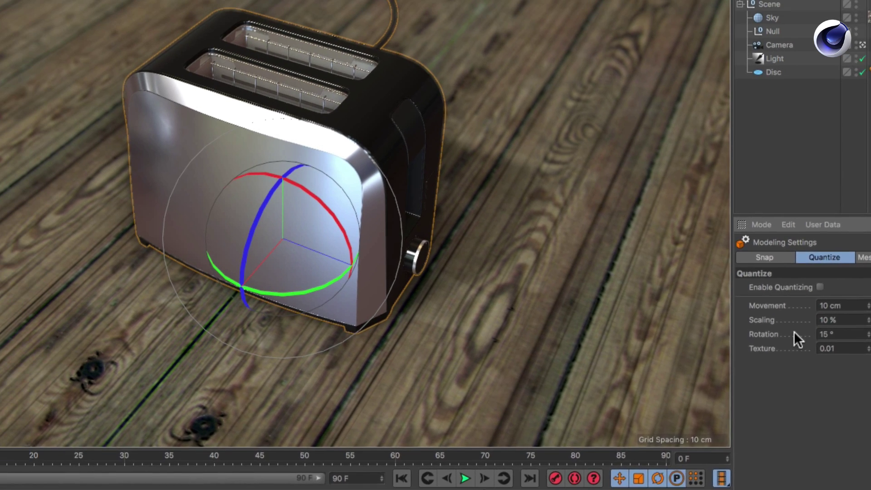